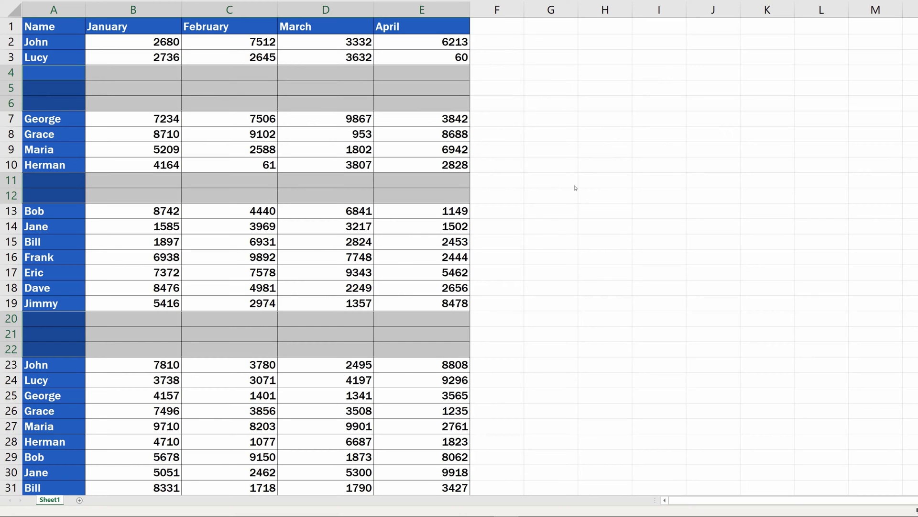
Step: Try Ctrl+minus, then pick an empty cell beside the table and review its blank rows
key(ctrl+minus)
click(560, 89)
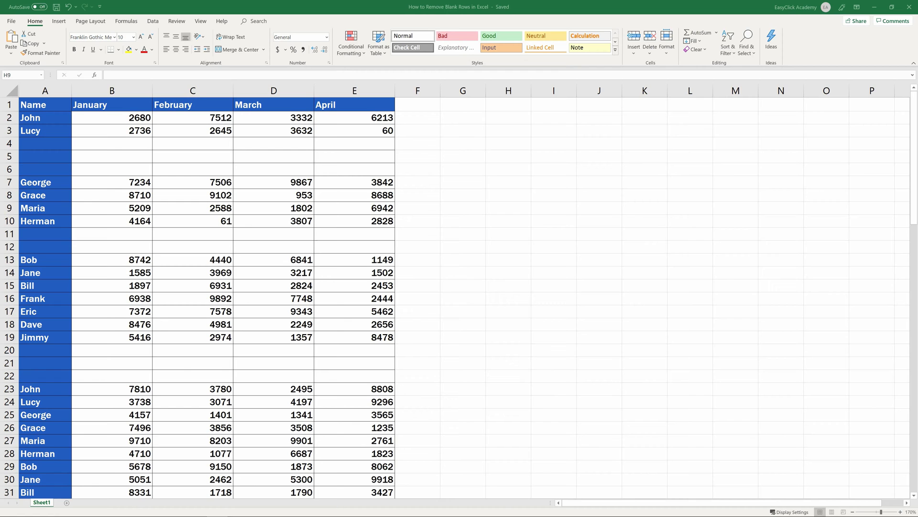
click(915, 107)
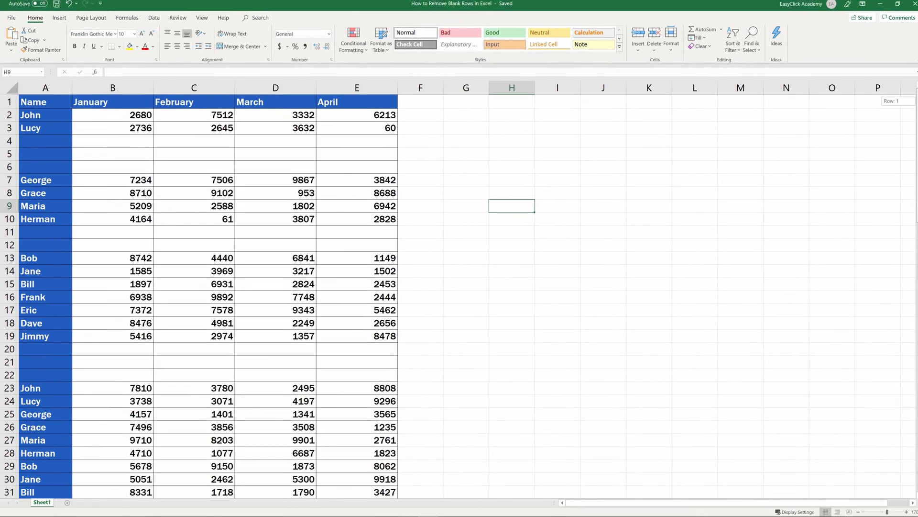
scroll(459, 255, down, 7)
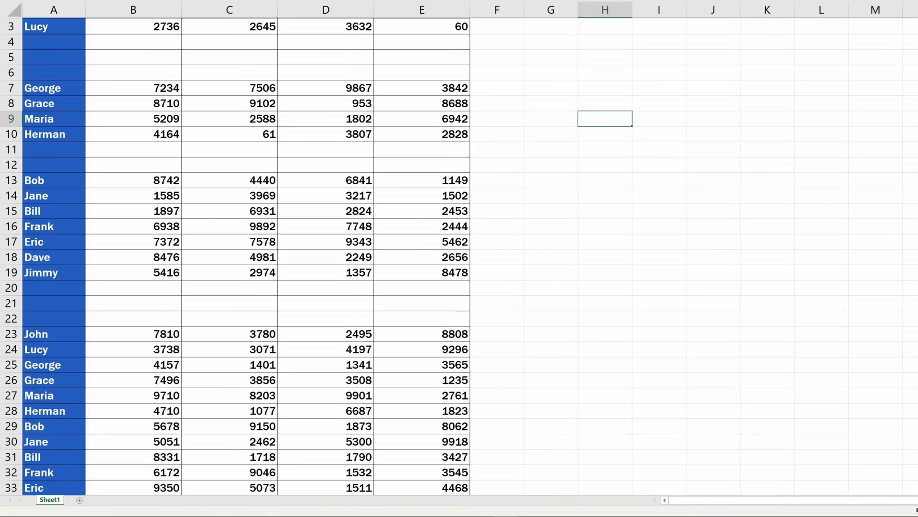
scroll(459, 256, down, 5)
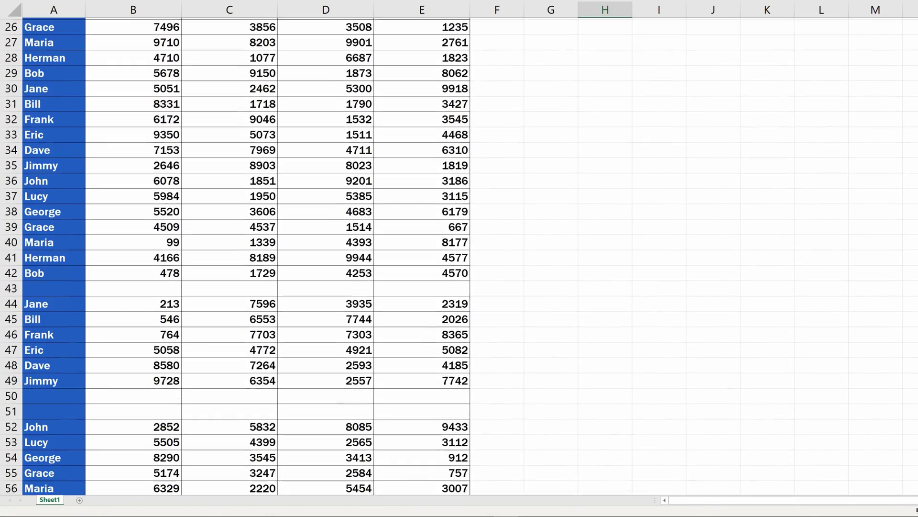
scroll(459, 256, up, 1)
scroll(459, 256, up, 10)
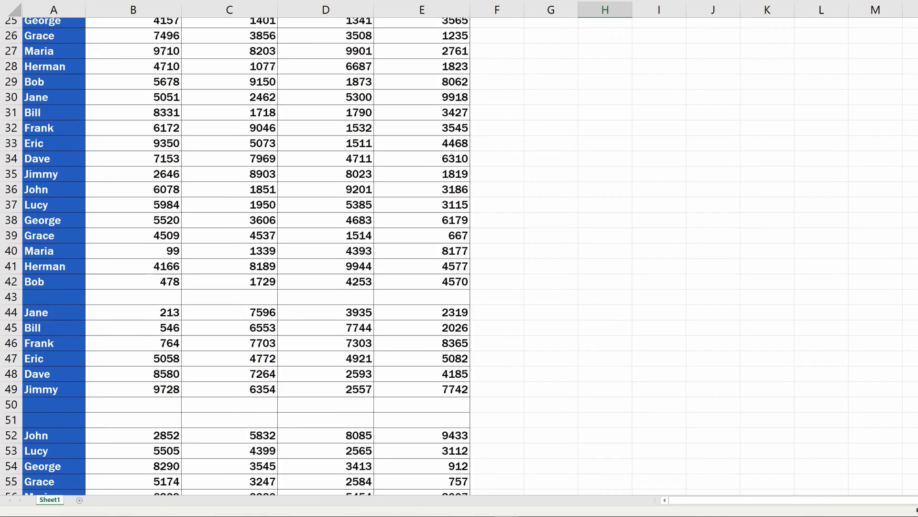
scroll(459, 256, up, 1)
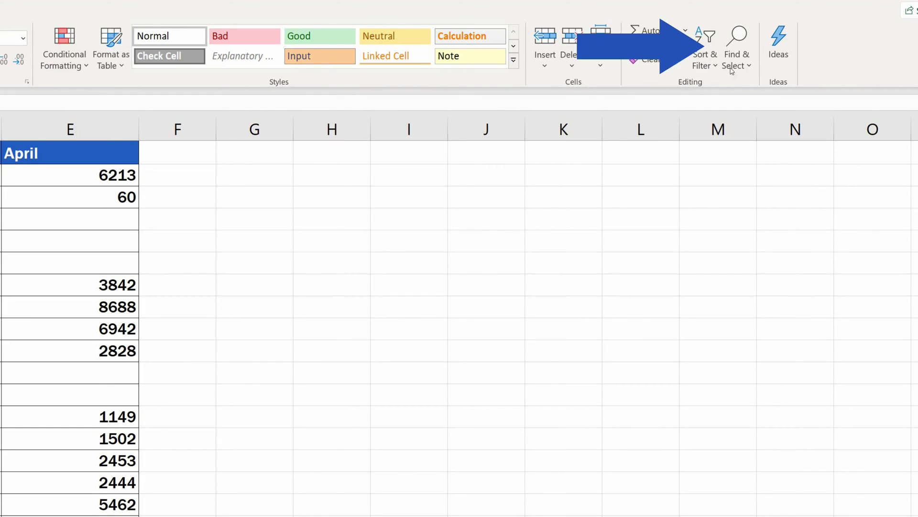
Step: Select every blank cell in the table with Go To Special > Blanks
click(744, 59)
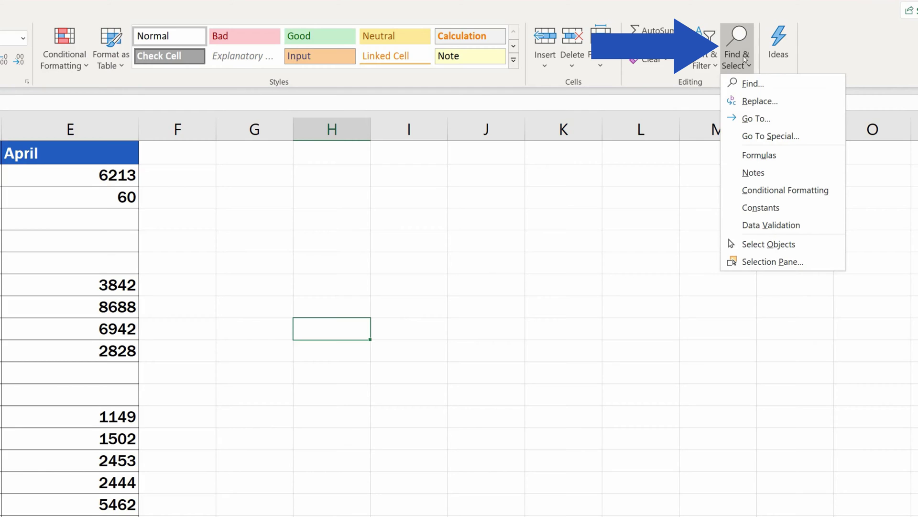
click(794, 138)
click(184, 297)
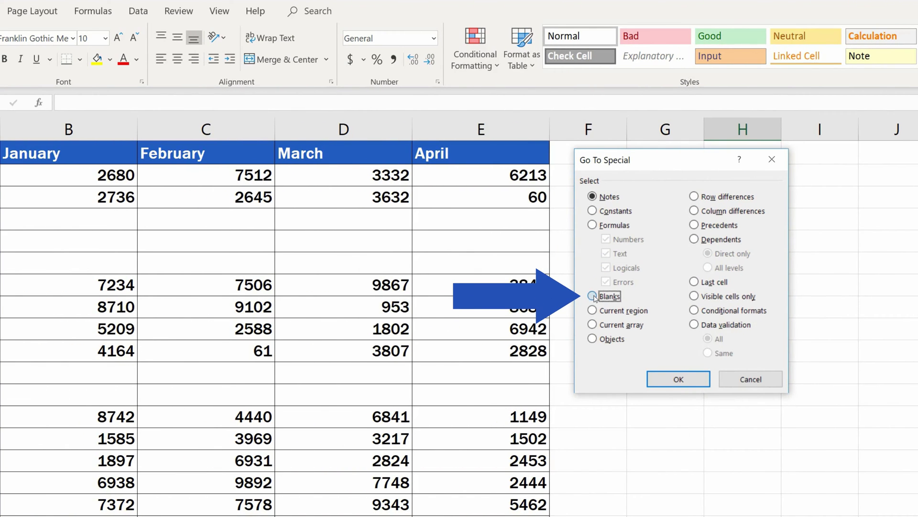
click(701, 384)
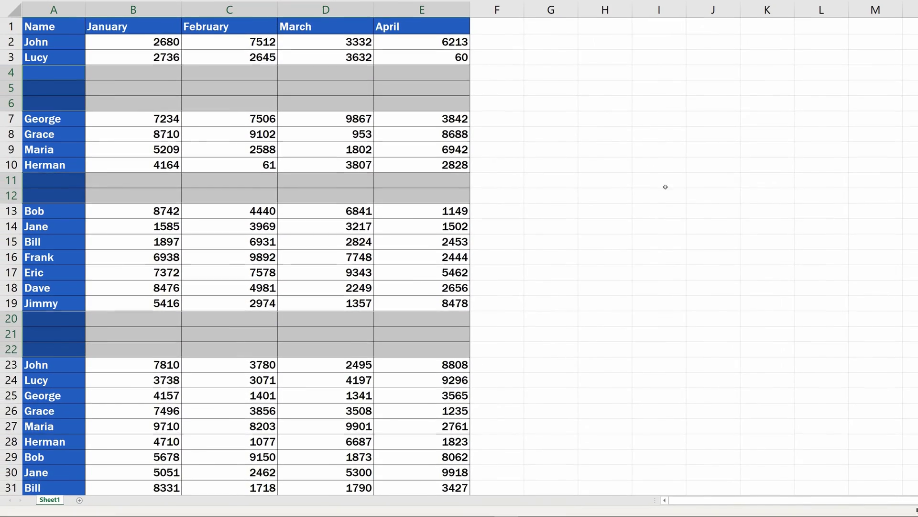
Step: Delete the sheet rows holding the selected blanks, then confirm the data runs continuously to row 79
scroll(665, 187, down, 10)
scroll(665, 186, up, 2)
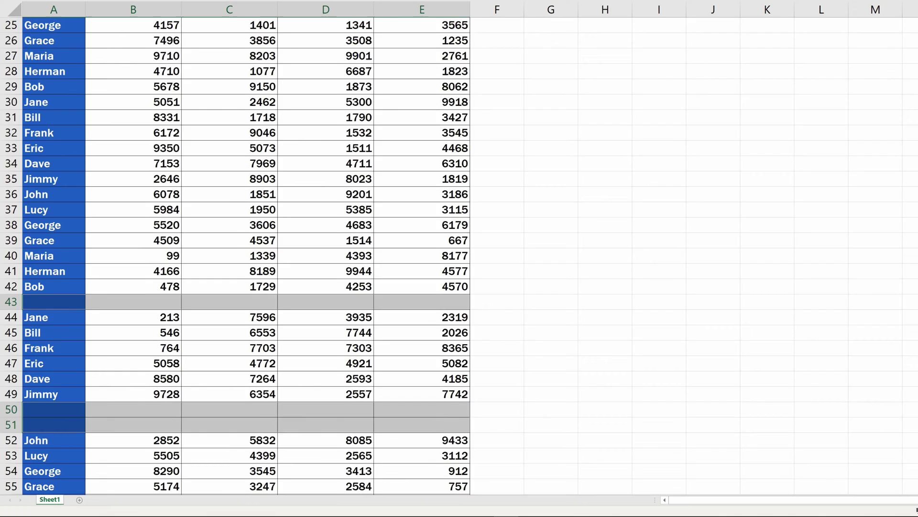
scroll(665, 187, up, 8)
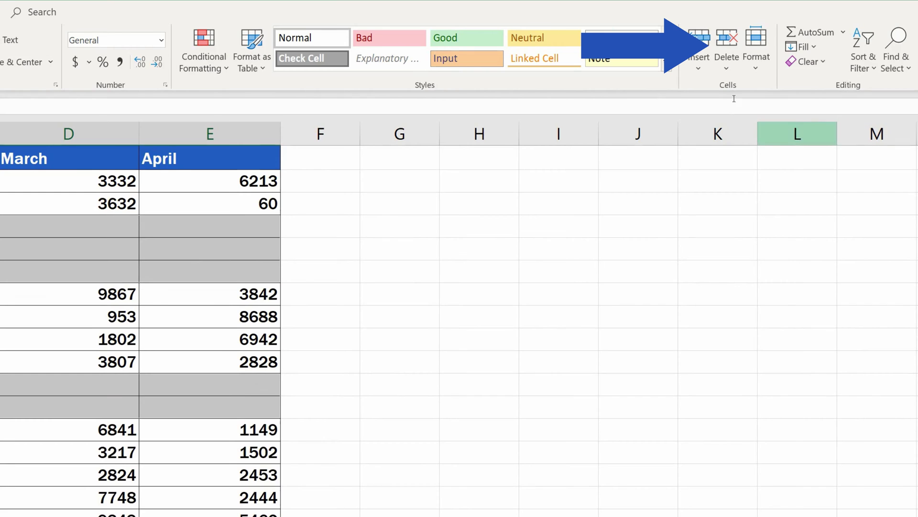
click(725, 63)
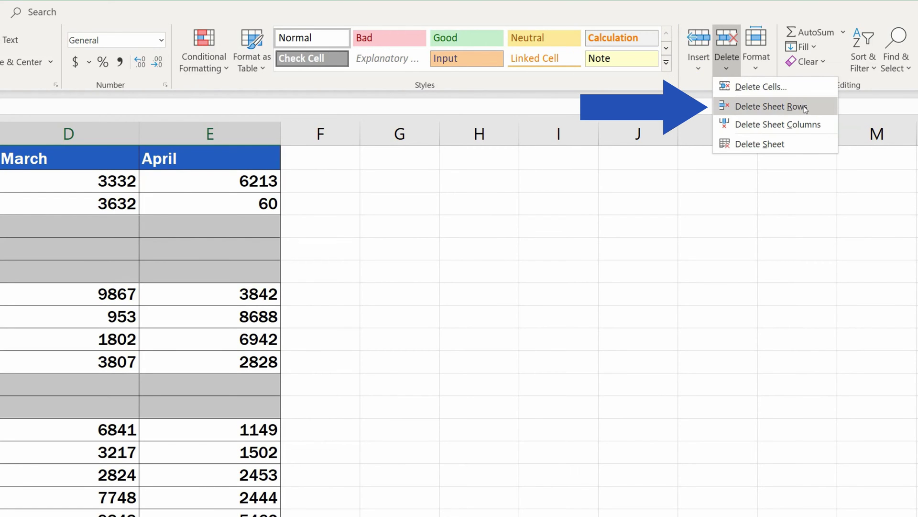
click(785, 106)
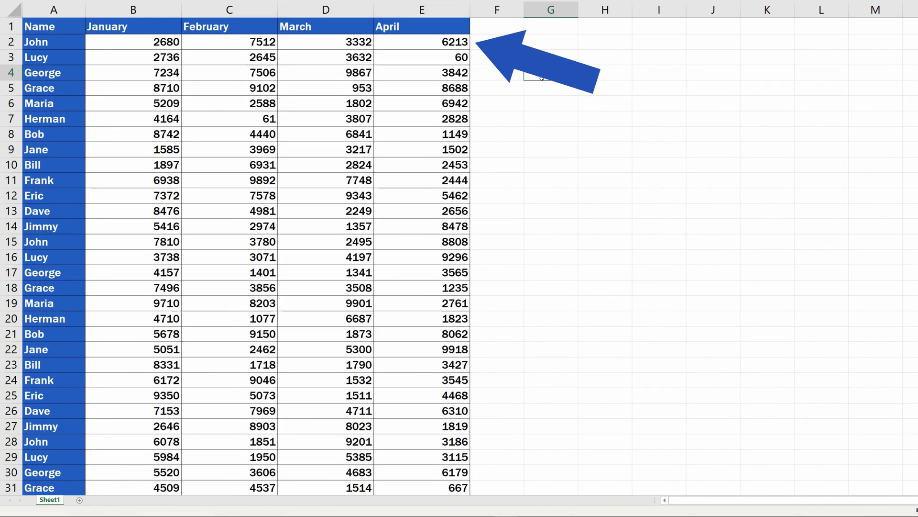
scroll(459, 256, down, 10)
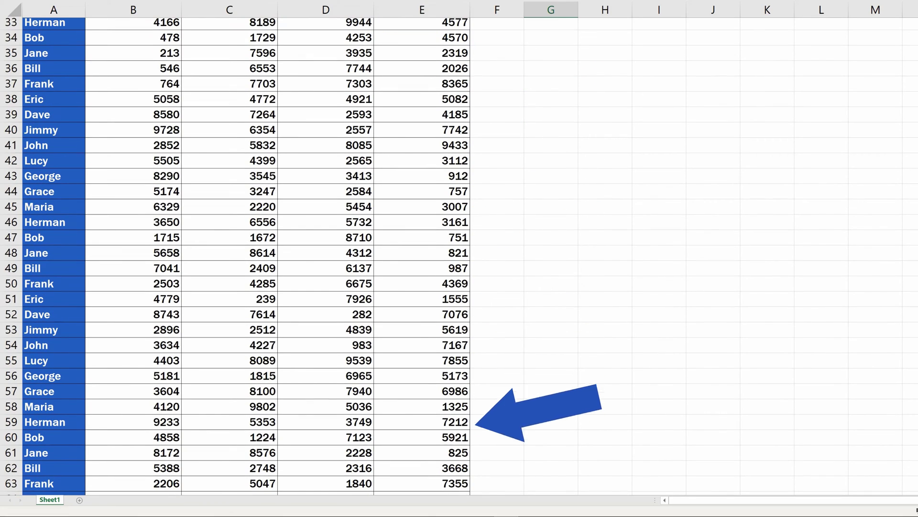
scroll(459, 258, down, 6)
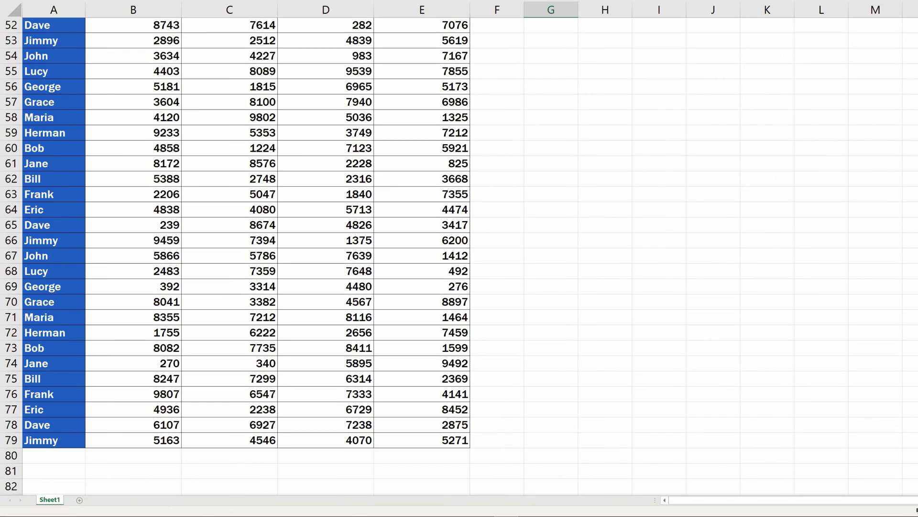
scroll(459, 259, up, 17)
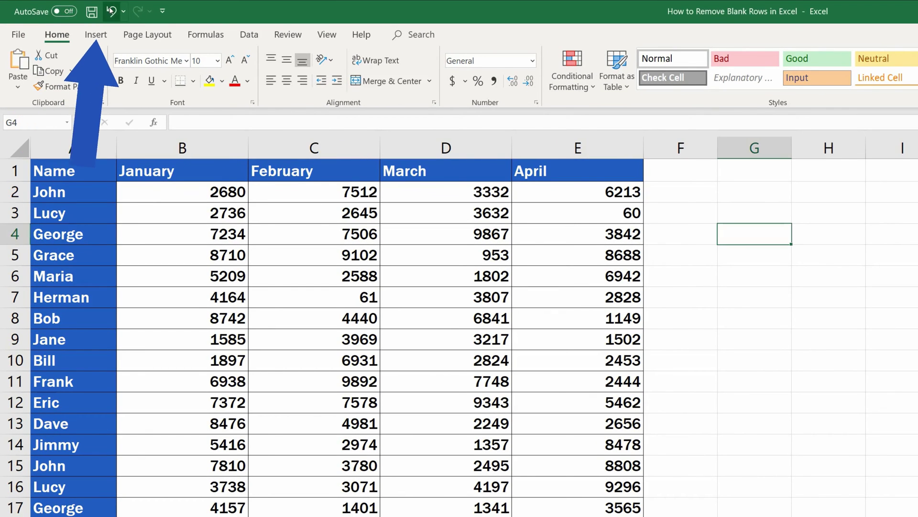
Step: Undo the blank-row deletion and deselect by clicking an empty cell
click(112, 12)
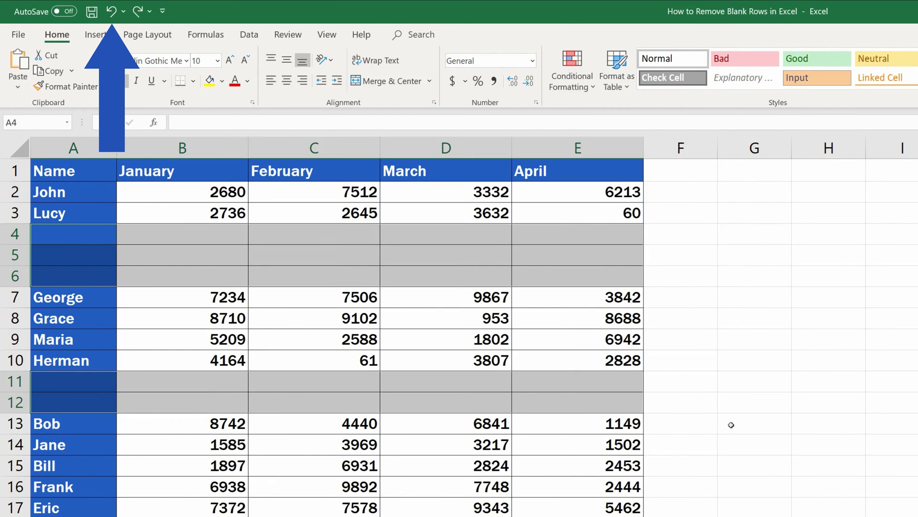
click(762, 359)
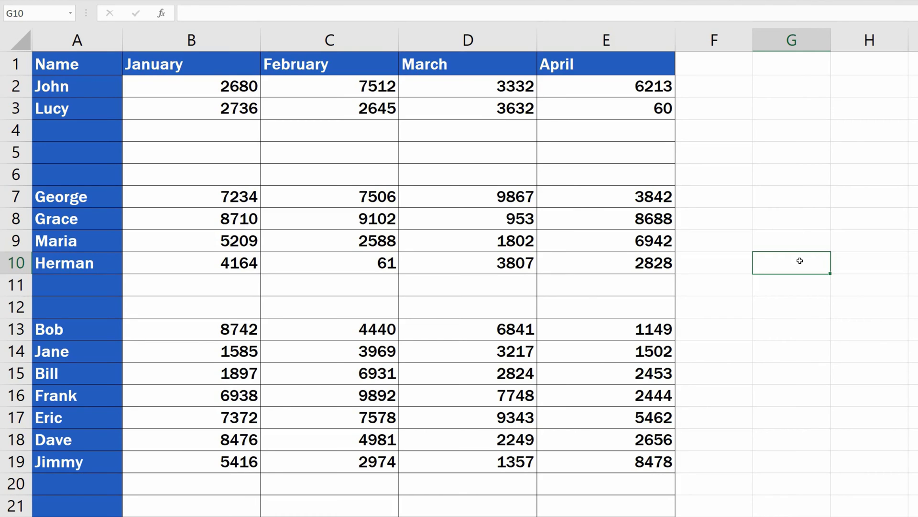
Step: Enter 555 in cell D5 of an otherwise empty row
click(512, 150)
text(55)
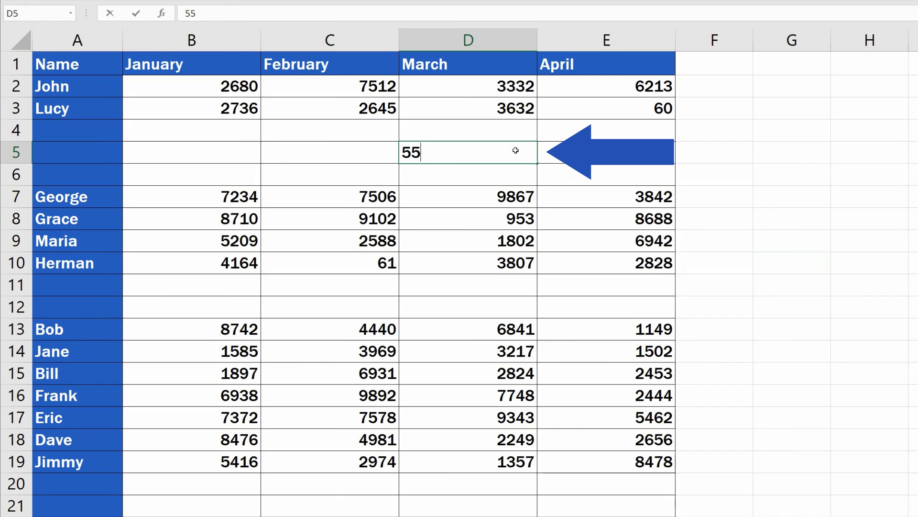
text(5)
key(Return)
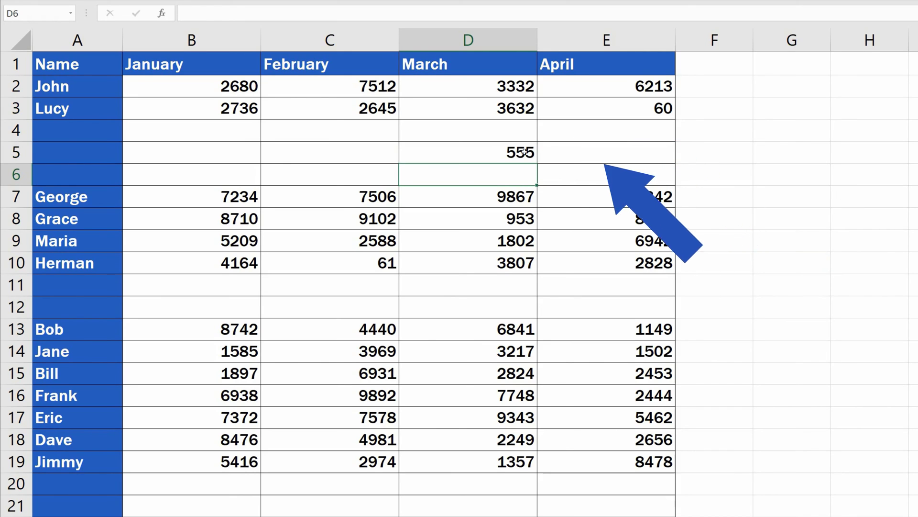
click(498, 150)
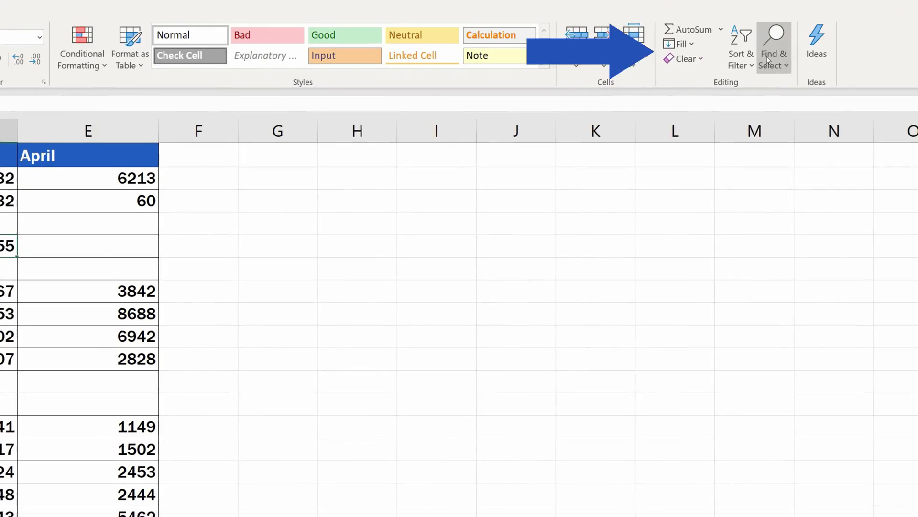
Step: Select blanks via Go To Special and delete their sheet rows, which also removes row 5
click(760, 43)
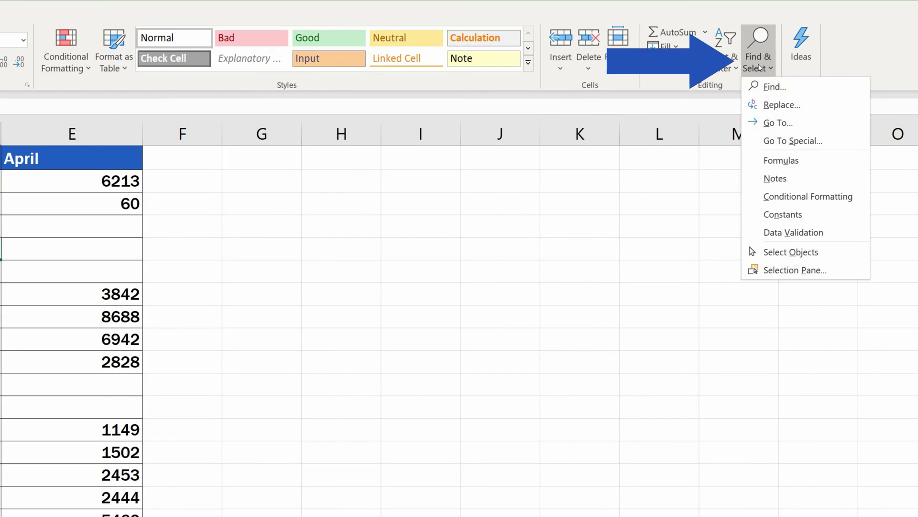
click(775, 139)
click(185, 305)
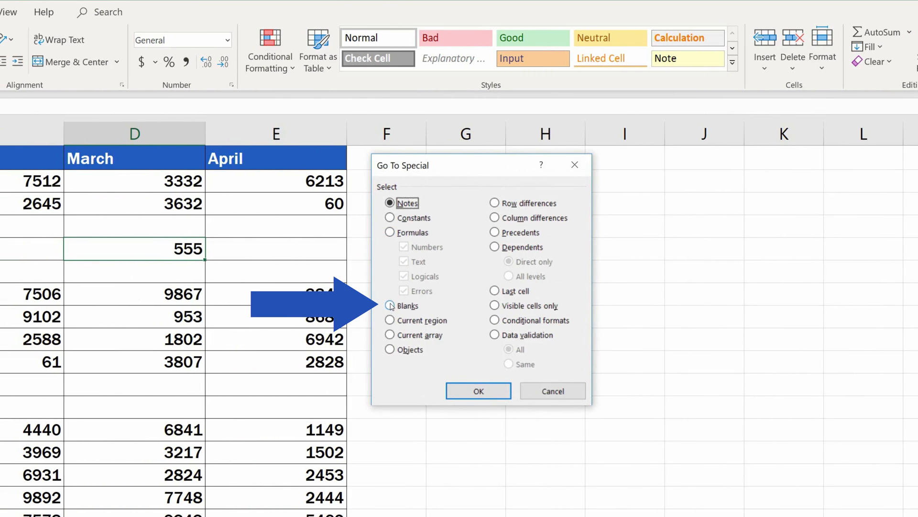
click(479, 390)
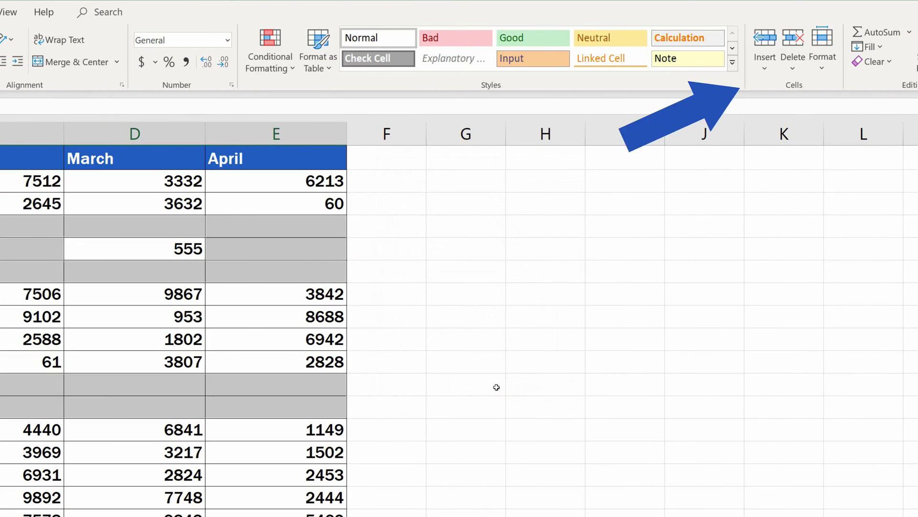
click(795, 61)
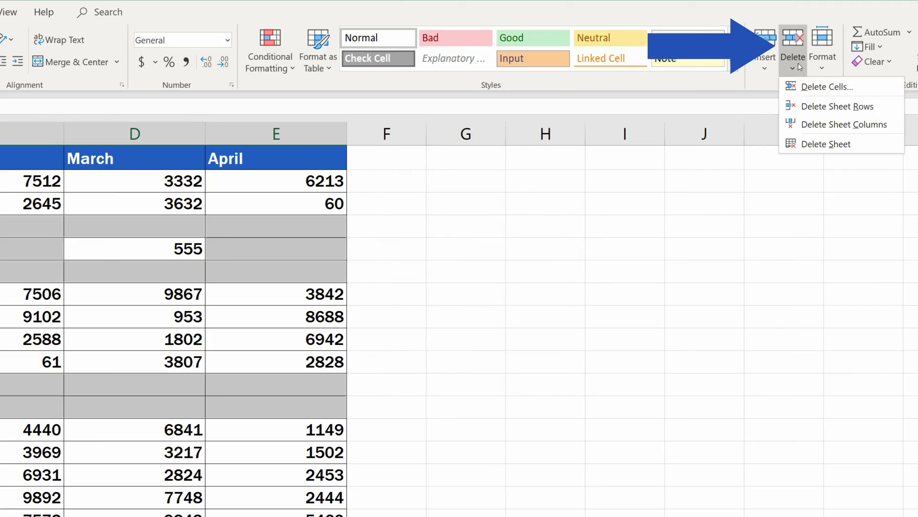
click(857, 107)
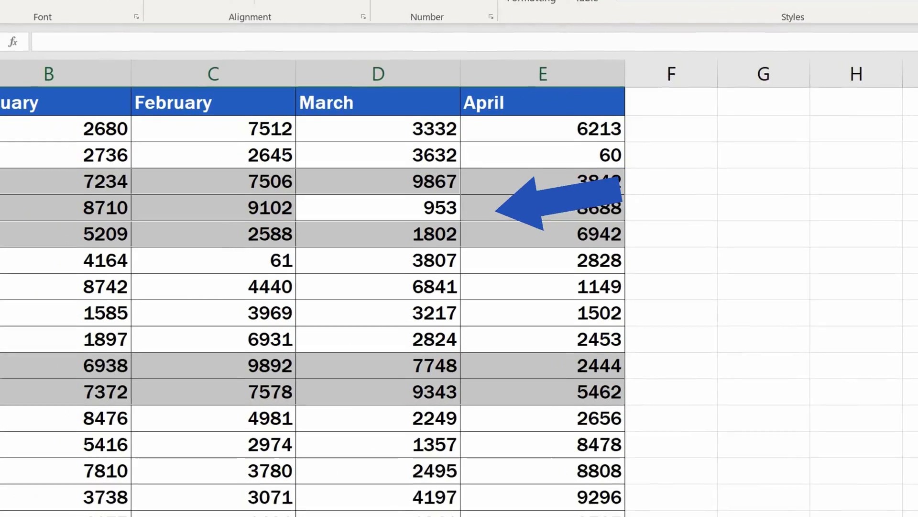
click(807, 209)
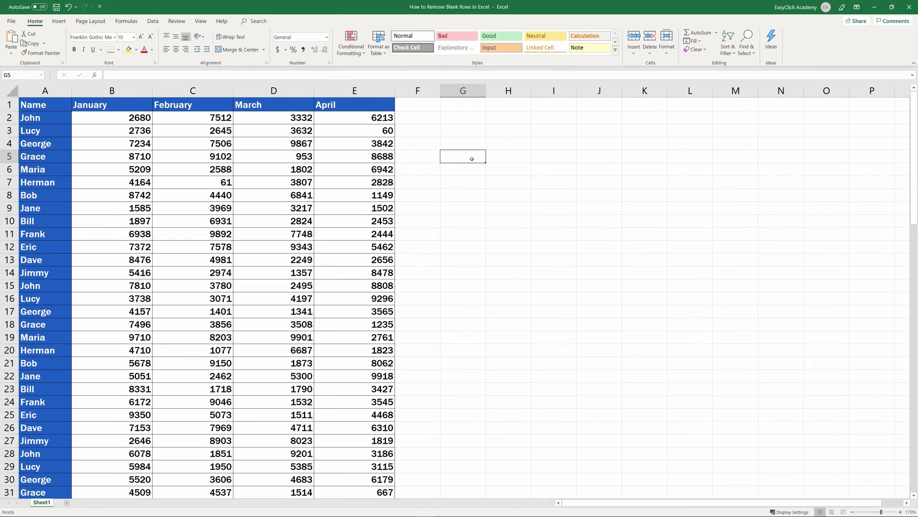